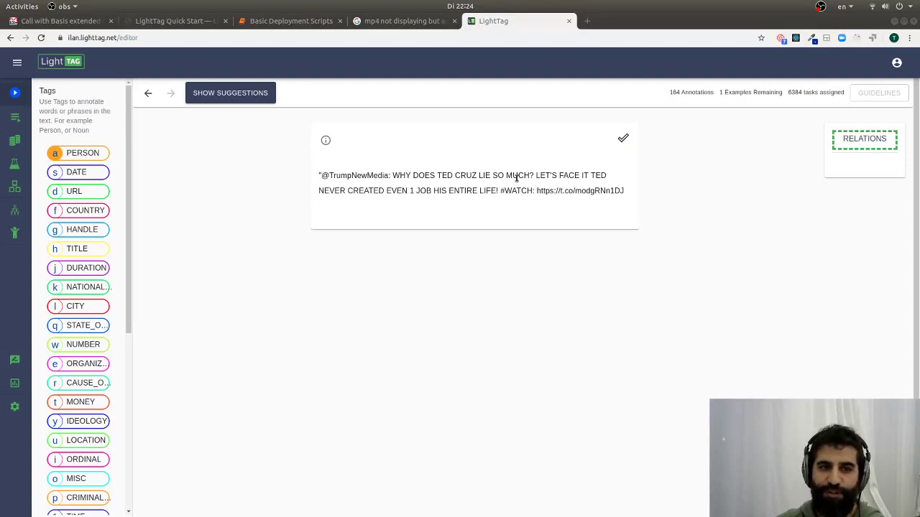
# - Annotate TrumpNewMedia as HANDLE and TED CRUZ as PERSON in the tweet
pyautogui.doubleClick(363, 176)
pyautogui.click(358, 174)
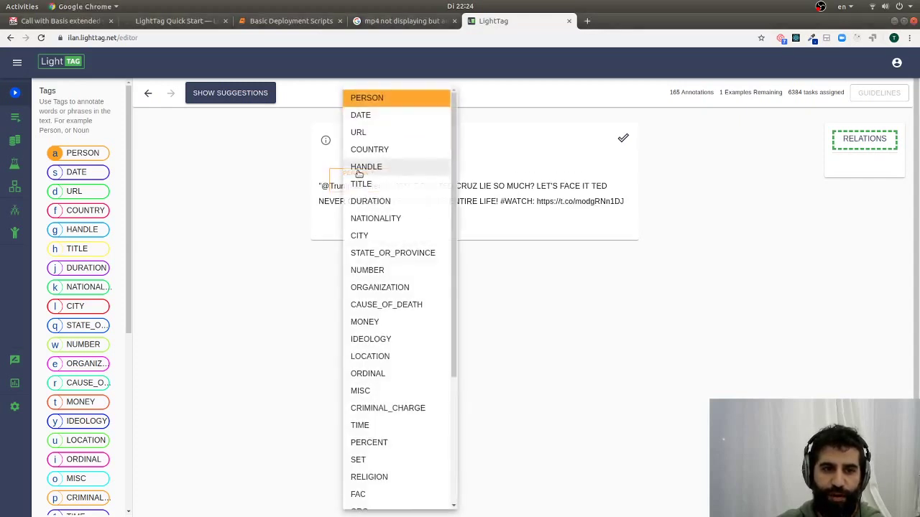
pyautogui.click(366, 167)
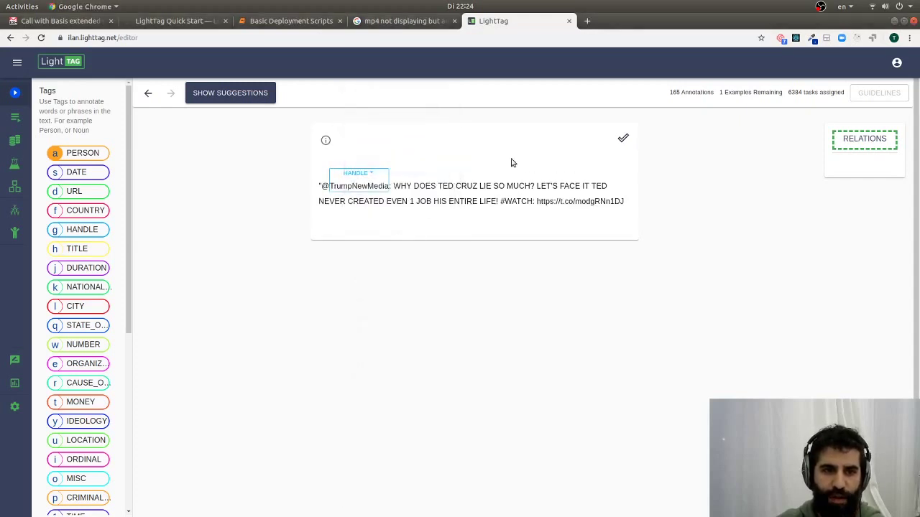
pyautogui.moveTo(440, 185); pyautogui.dragTo(530, 167)
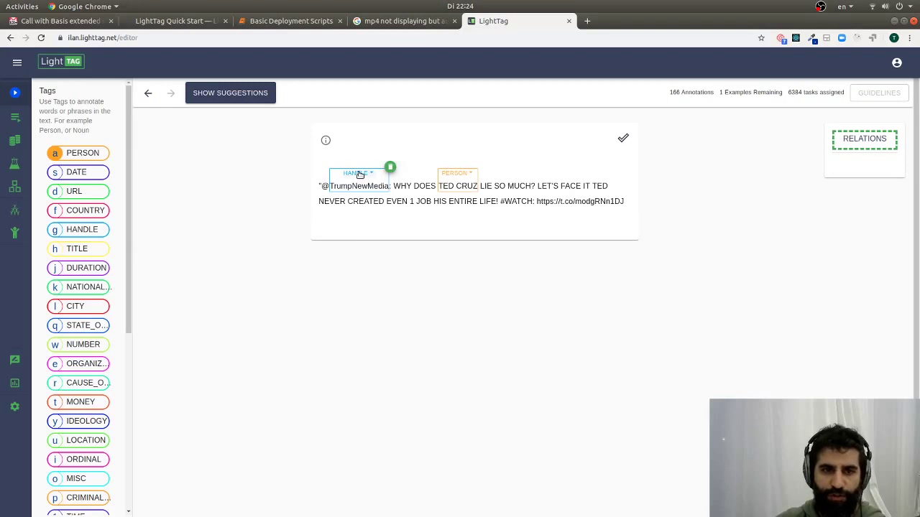
# - Build a relation tree with TED CRUZ as parent of TrumpNewMedia and DOES, tagging DOES as PERSON, and submit the example
pyautogui.moveTo(361, 175)
pyautogui.mouseDown()
pyautogui.moveTo(421, 218)
pyautogui.moveTo(455, 188)
pyautogui.moveTo(429, 186)
pyautogui.moveTo(846, 250)
pyautogui.moveTo(867, 202)
pyautogui.mouseUp()
pyautogui.doubleClick(425, 189)
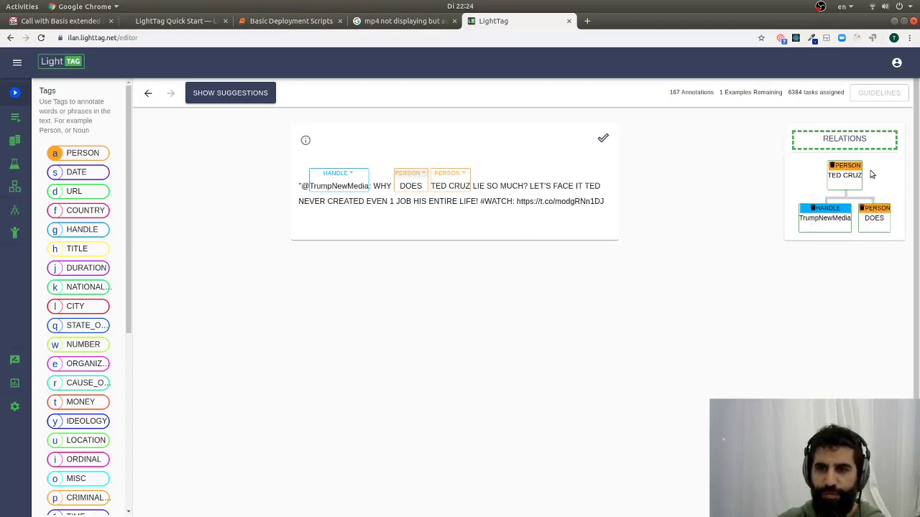
pyautogui.click(604, 141)
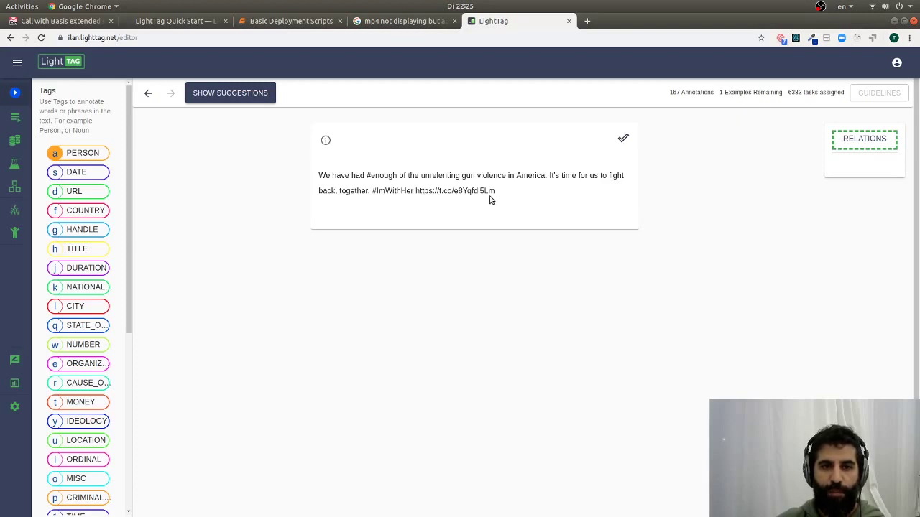
# - Show the suggestions, reject CARDINAL on #, accept the CAUSE_OF_DEATH, COUNTRY and URL suggestions, and submit the example
pyautogui.click(260, 100)
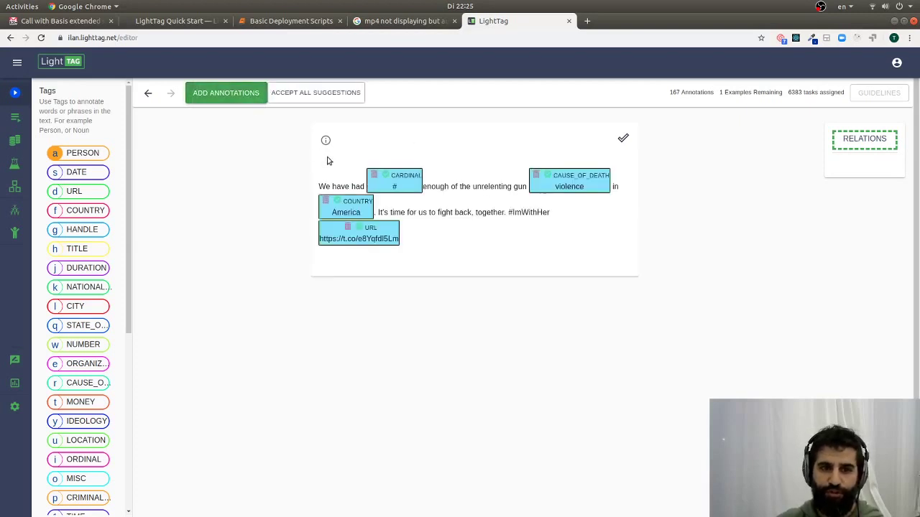
pyautogui.click(374, 177)
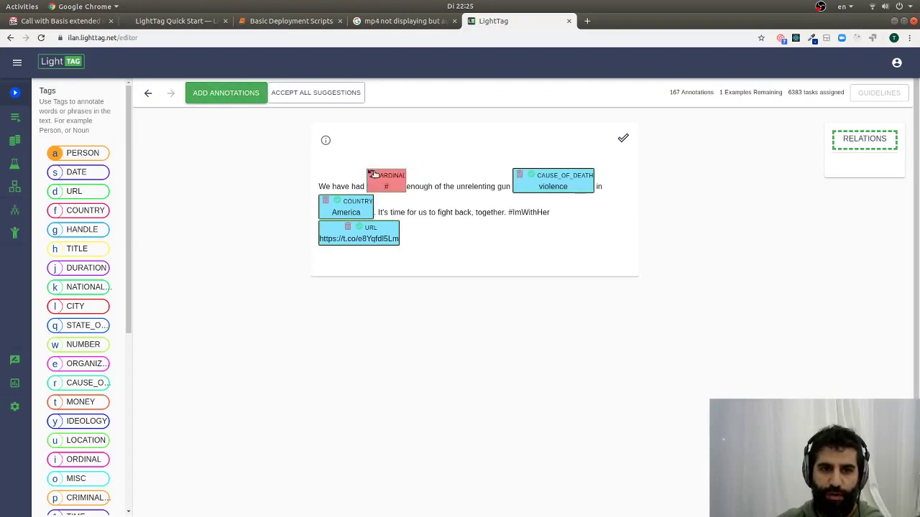
pyautogui.click(531, 176)
pyautogui.click(337, 201)
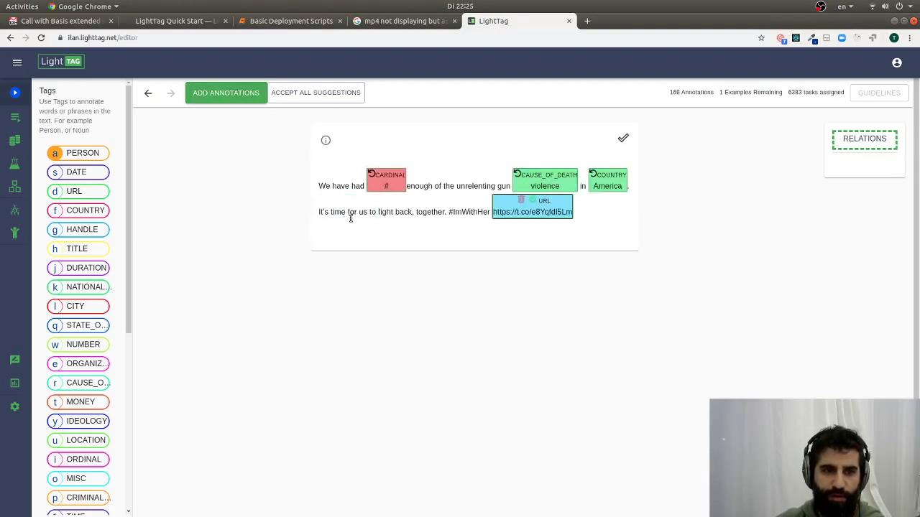
pyautogui.click(533, 202)
pyautogui.click(625, 141)
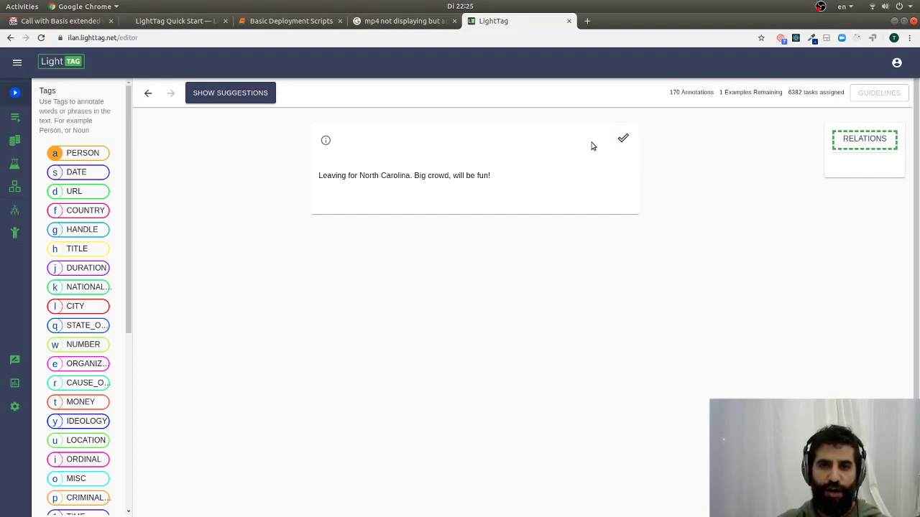
# - Accept all suggestions for the North Carolina tweet and submit the example
pyautogui.click(236, 94)
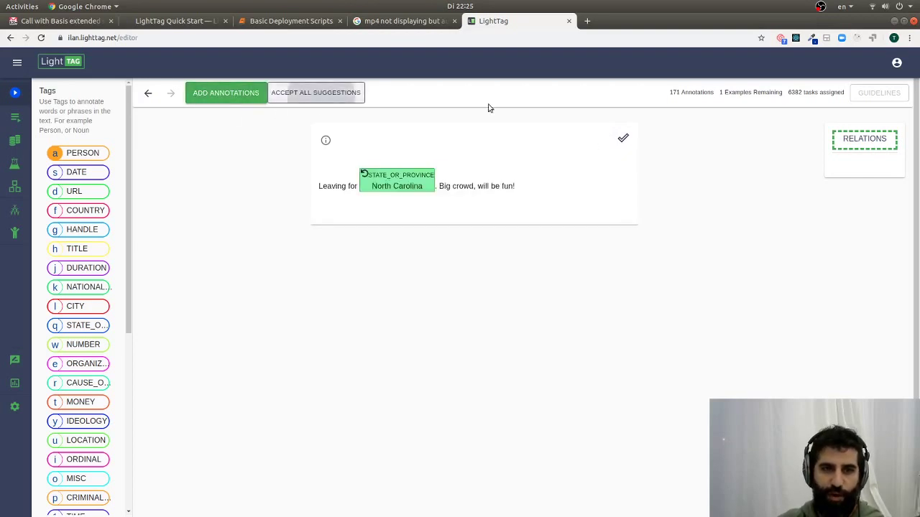
pyautogui.click(624, 139)
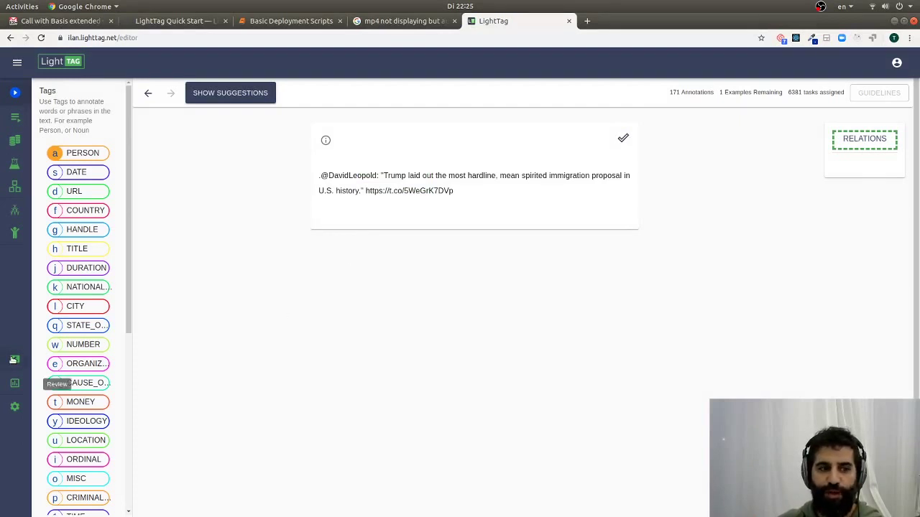
# - Sort the review list by most annotations to review and open the tweetsd-n dataset with the spacy-stanford3 schema for review
pyautogui.click(13, 360)
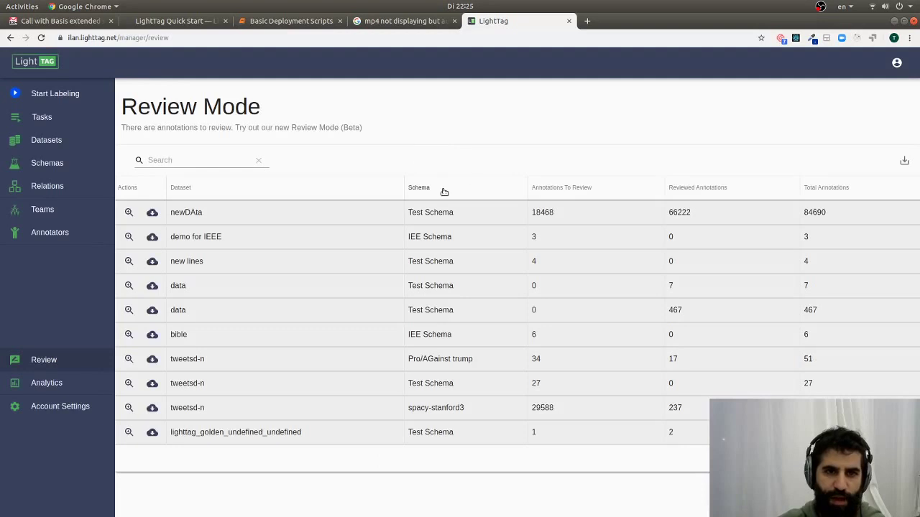
pyautogui.click(565, 187)
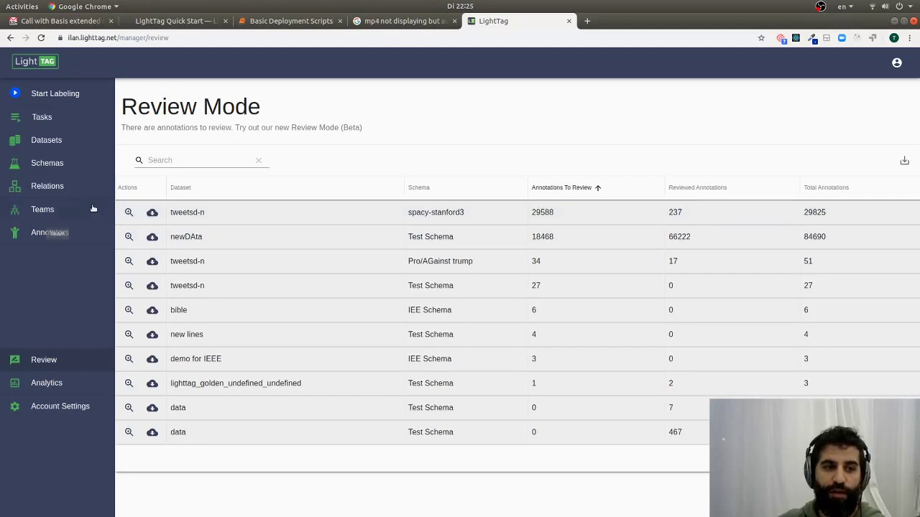
pyautogui.click(128, 213)
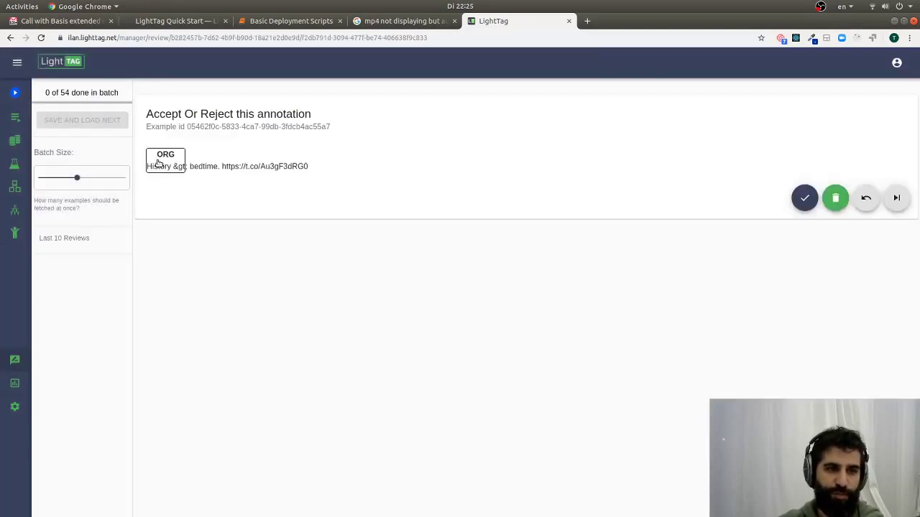
# - Reject the ORG annotation on "History &gt" and accept the URL annotation in the same example
pyautogui.click(836, 198)
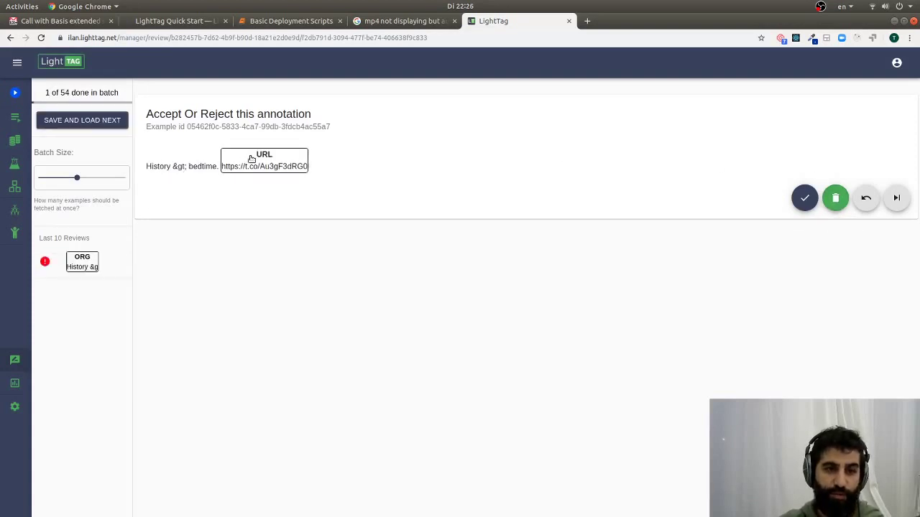
pyautogui.press('a')
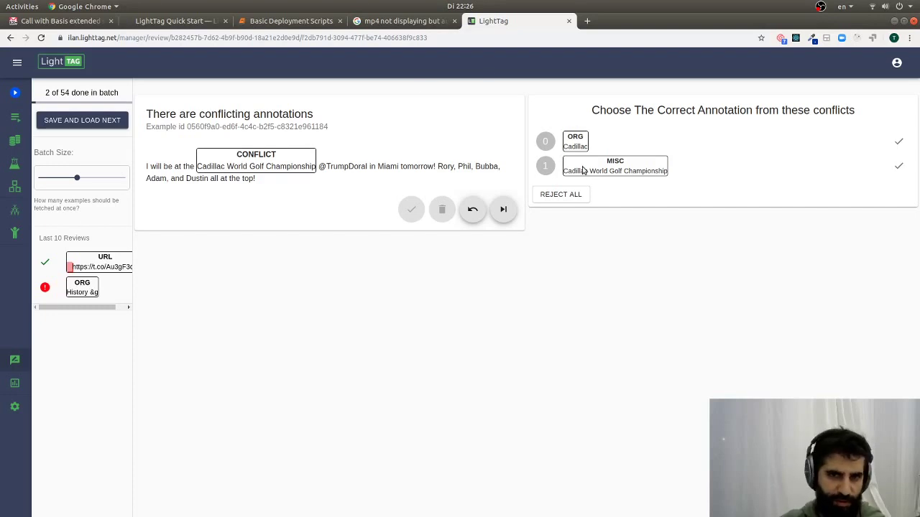
pyautogui.click(899, 166)
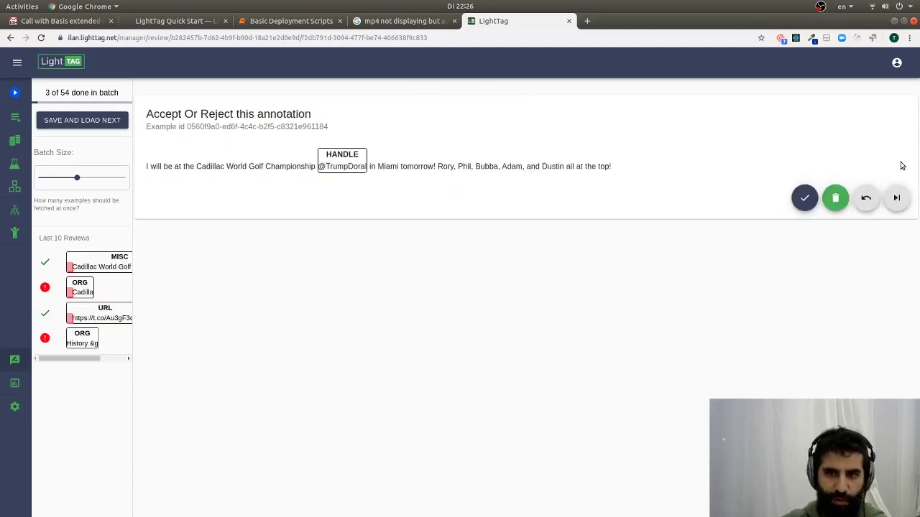
pyautogui.press('a')
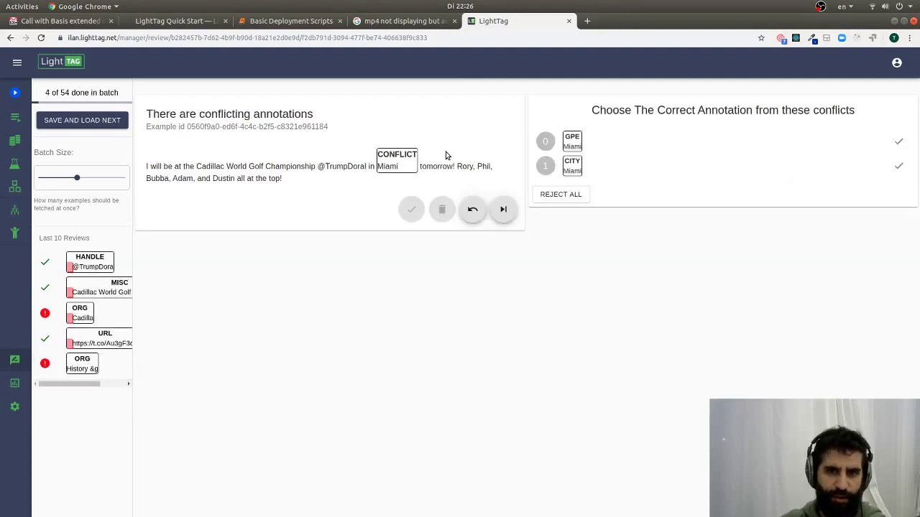
pyautogui.click(898, 166)
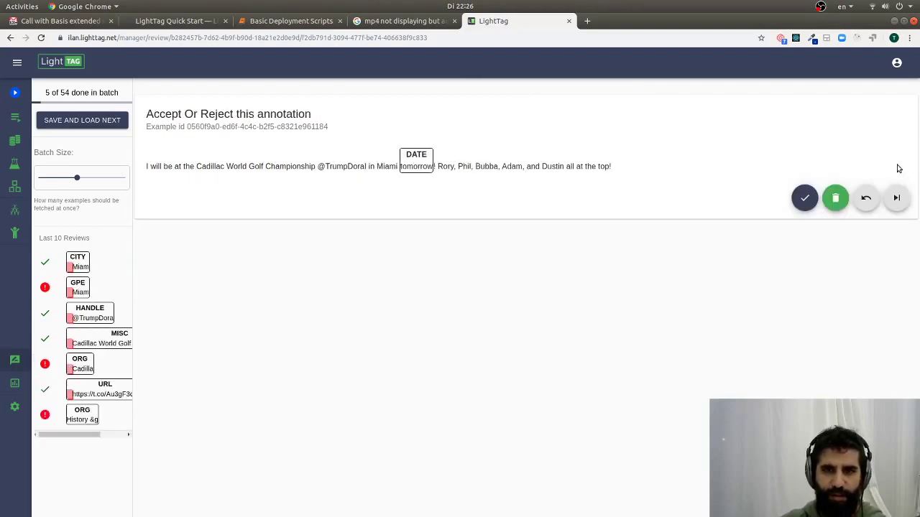
pyautogui.press('r')
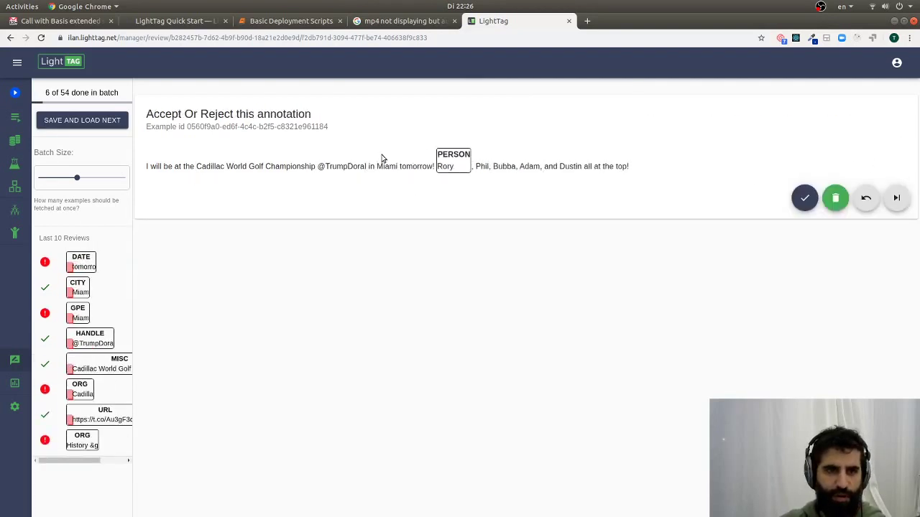
# - Accept the next four PERSON annotations in the golf championship tweet, and save the batch and load the next one
pyautogui.press('a')
pyautogui.press('a')
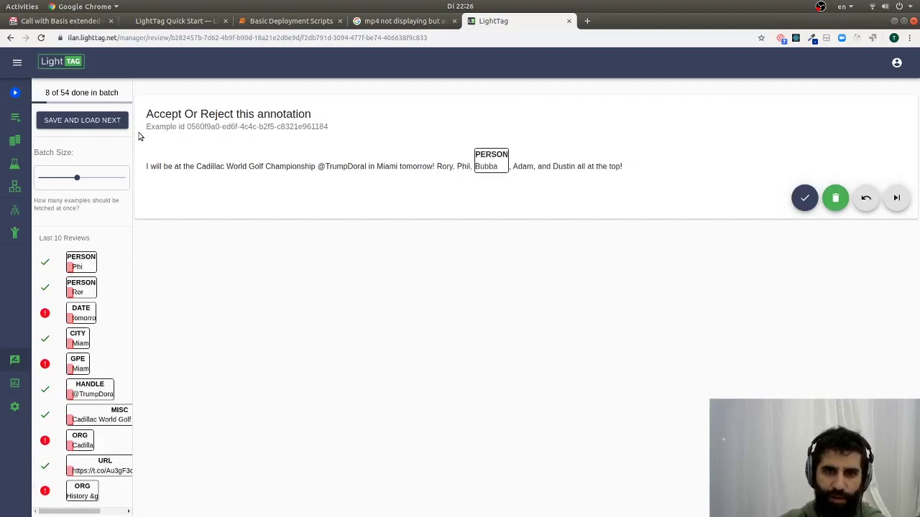
pyautogui.press('a')
pyautogui.press('a')
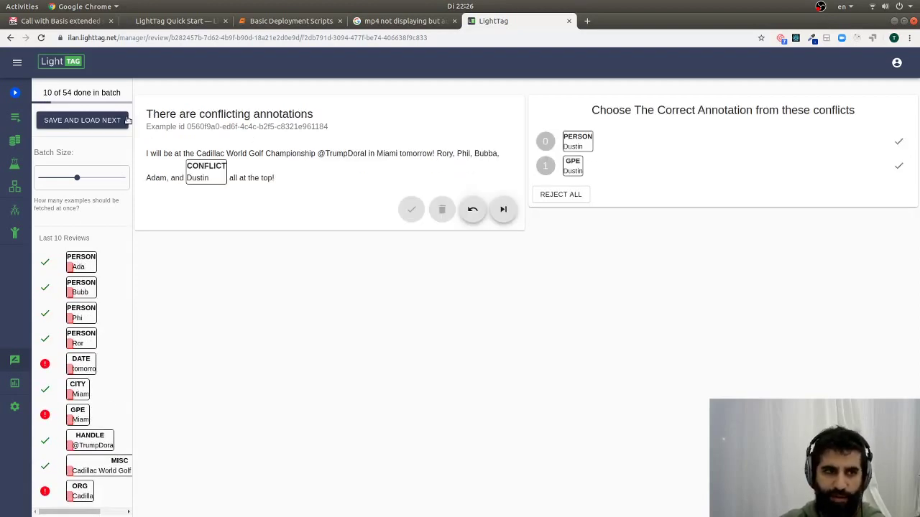
pyautogui.click(118, 124)
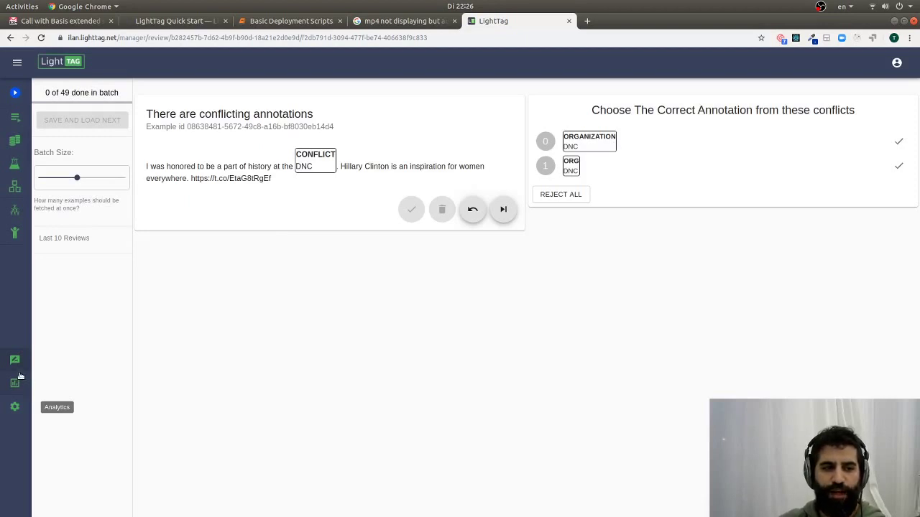
# - Generate the Inter Annotator Agreement report for annotators in the analytics area
pyautogui.click(15, 382)
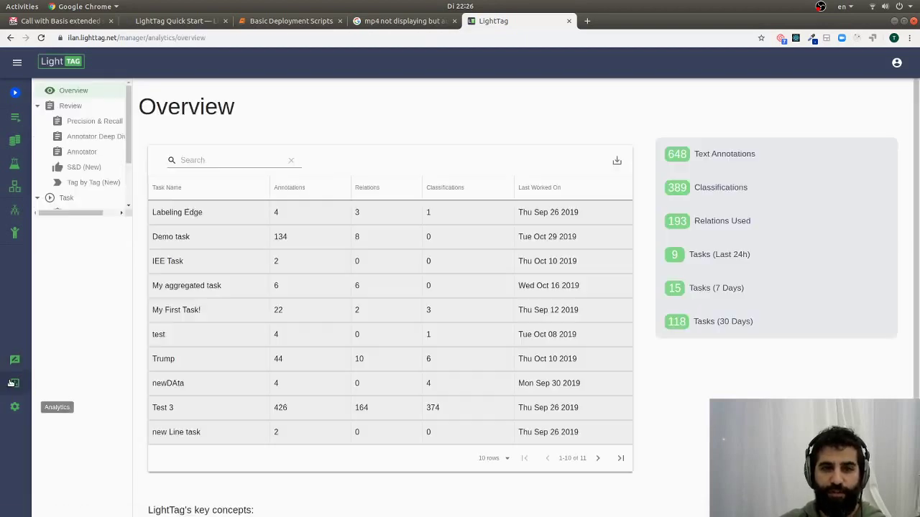
pyautogui.scroll(-2, 81, 148)
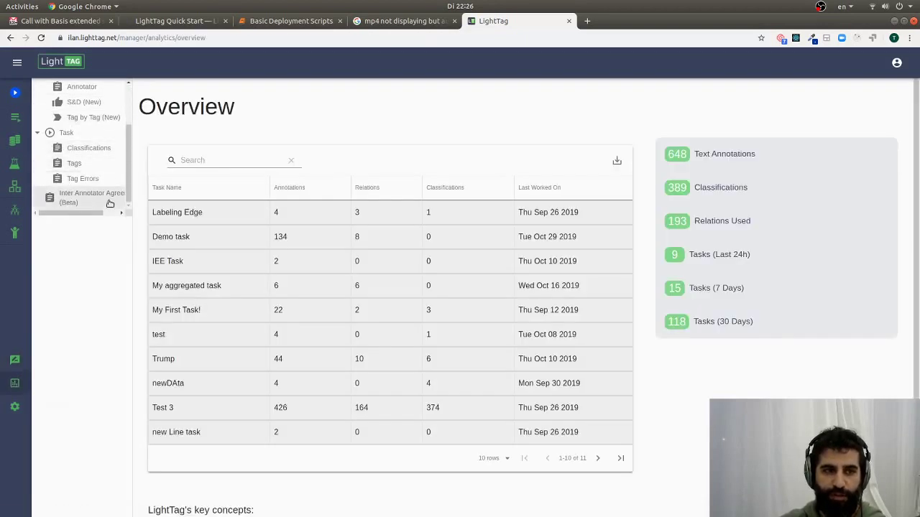
pyautogui.click(112, 206)
pyautogui.click(738, 255)
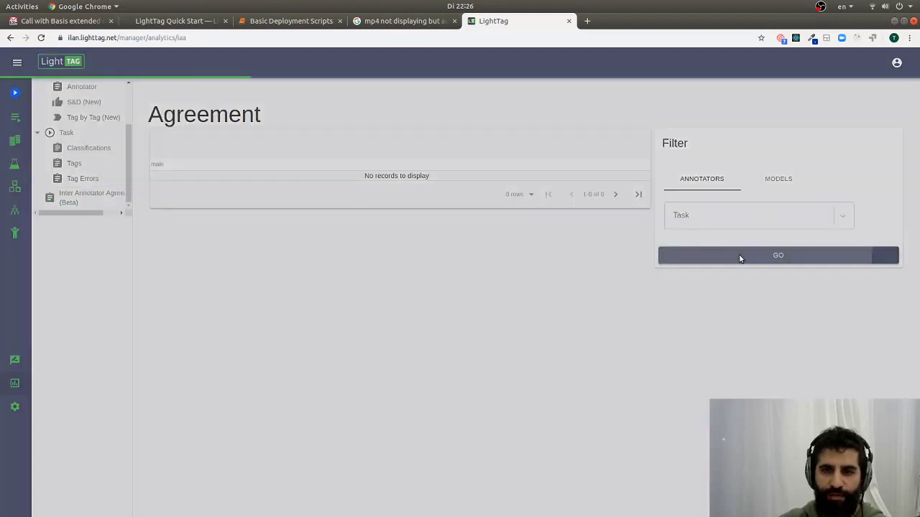
pyautogui.click(762, 255)
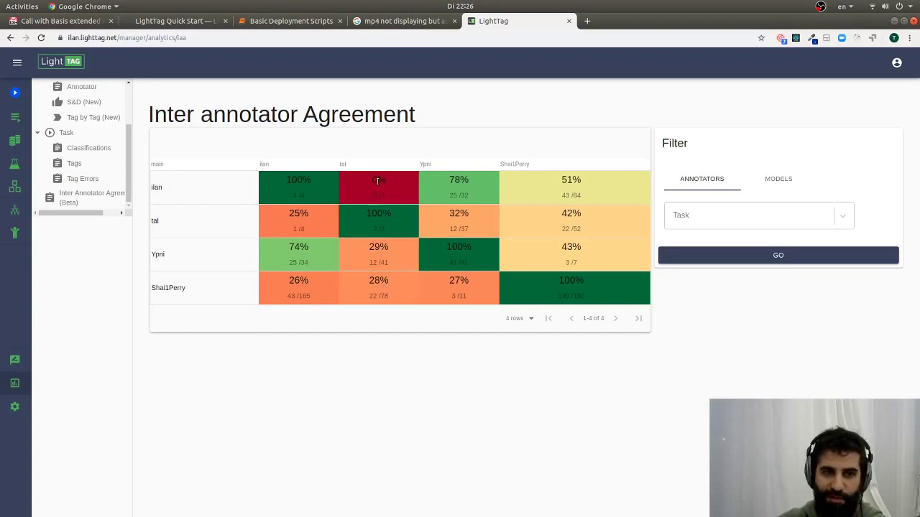
# - Generate the Precision & Recall report for the annotators without task or tag filters
pyautogui.scroll(2, 109, 149)
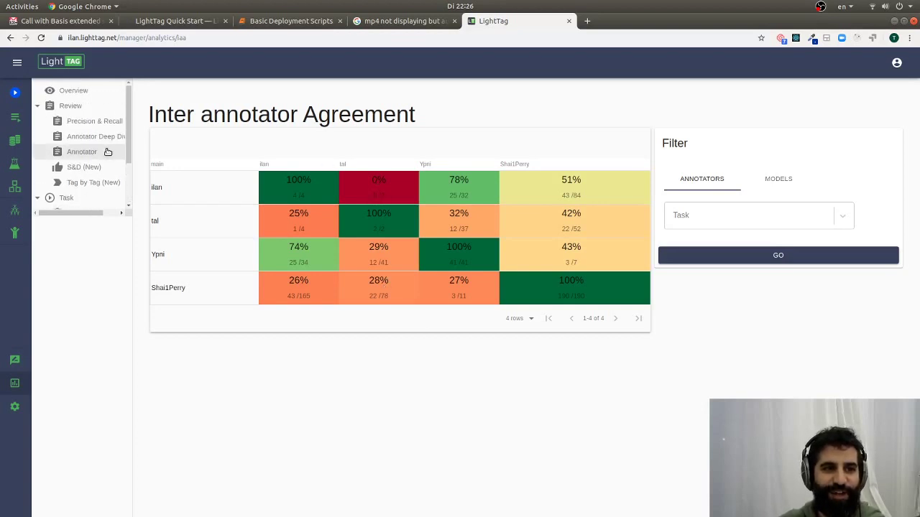
pyautogui.click(98, 123)
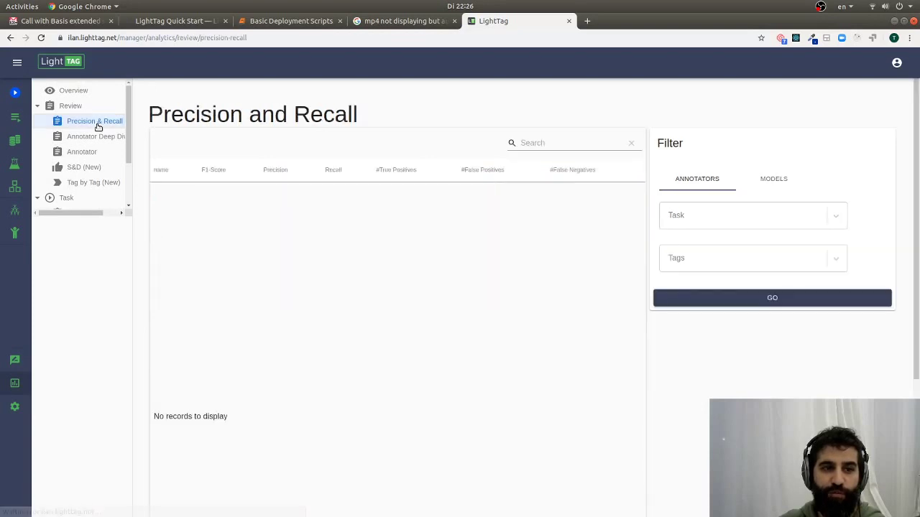
pyautogui.click(812, 303)
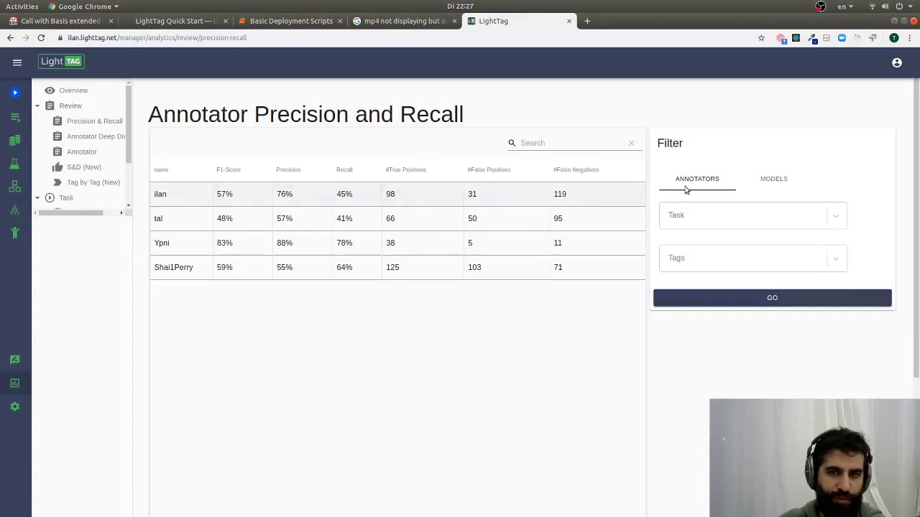
# - Generate the Precision & Recall report for the models
pyautogui.click(784, 177)
pyautogui.click(757, 343)
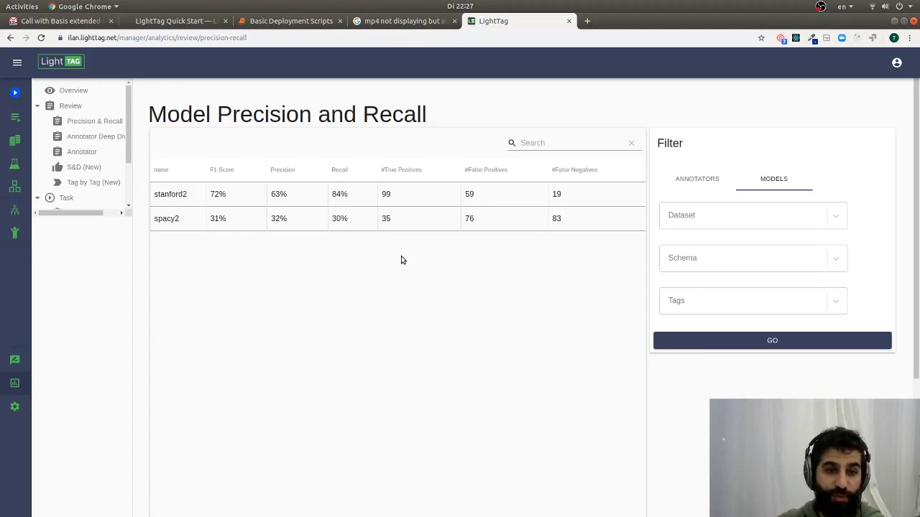
# - Drill down into the stanford2 model and list its annotations filtered to False Positive tag validity
pyautogui.click(360, 203)
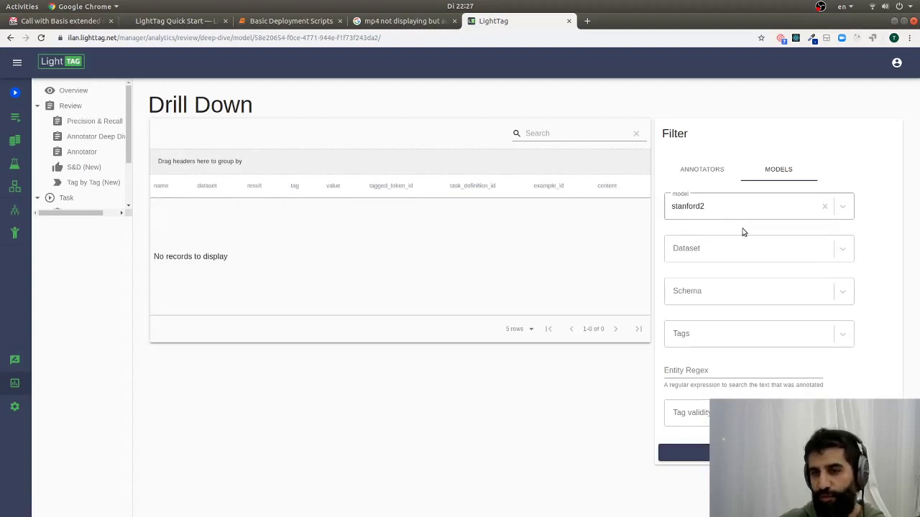
pyautogui.click(687, 413)
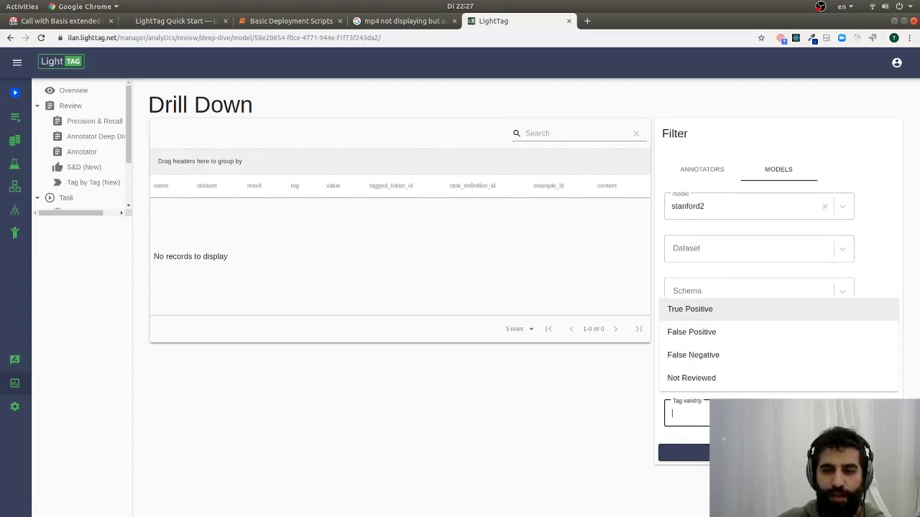
pyautogui.click(738, 332)
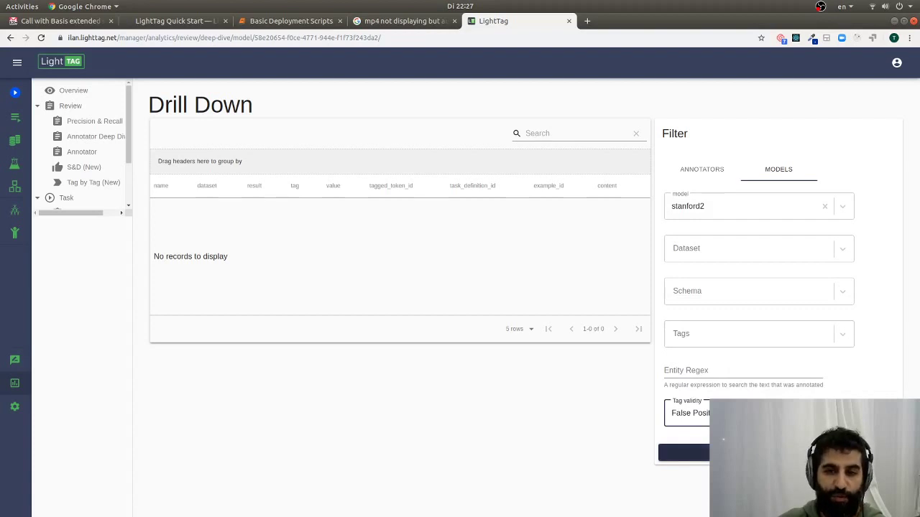
pyautogui.click(682, 452)
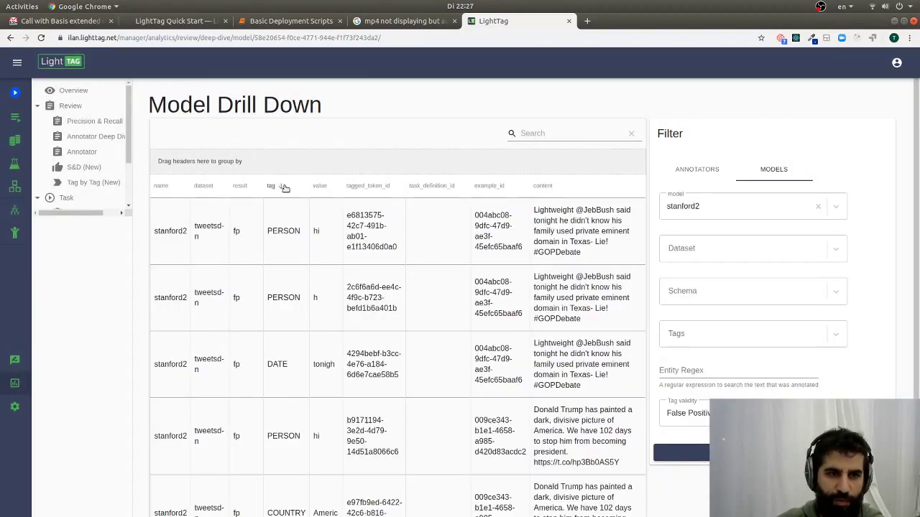
# - Group the drill-down results by tag and examine the Americ and Ira values in the COUNTRY group
pyautogui.moveTo(284, 187); pyautogui.dragTo(226, 166)
pyautogui.click(162, 210)
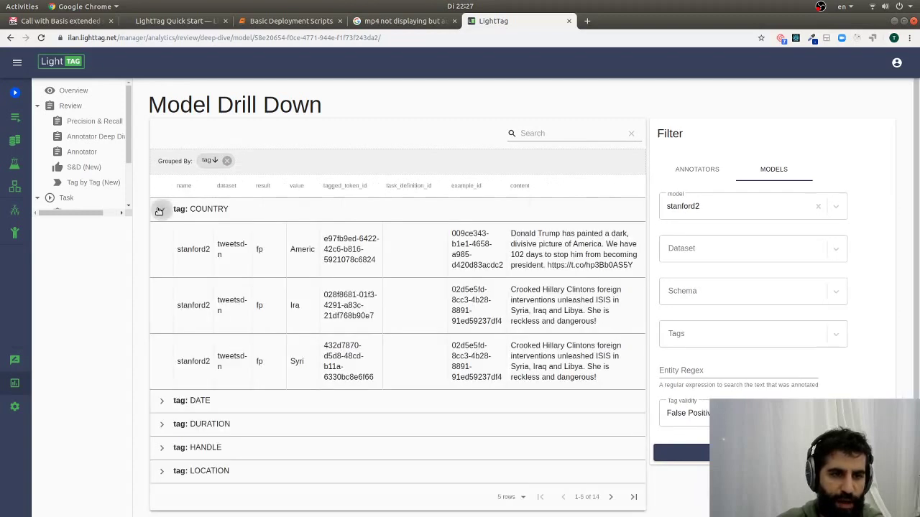
pyautogui.doubleClick(304, 249)
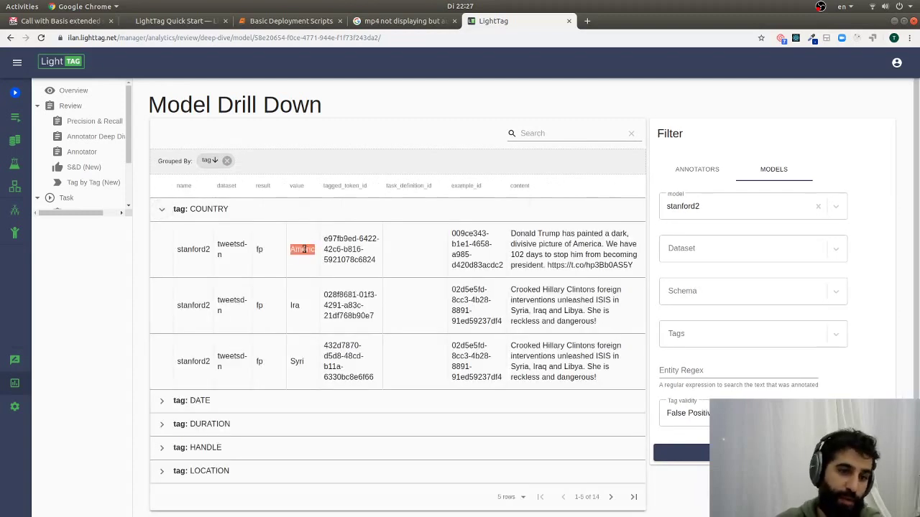
pyautogui.doubleClick(295, 306)
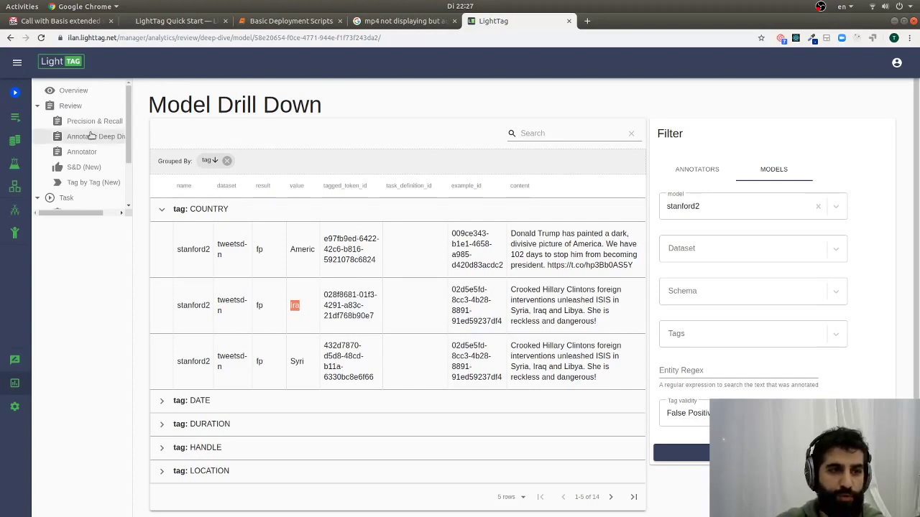
# - Open the Tasks overview
pyautogui.click(15, 119)
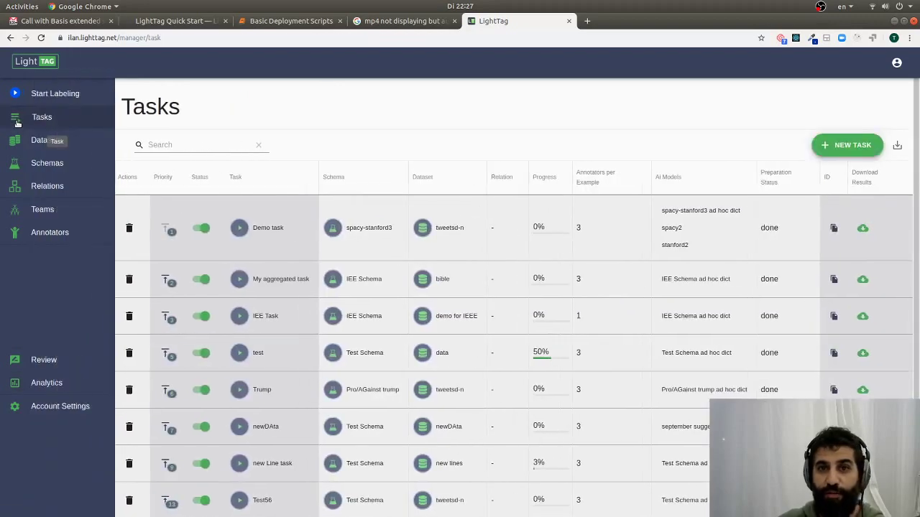